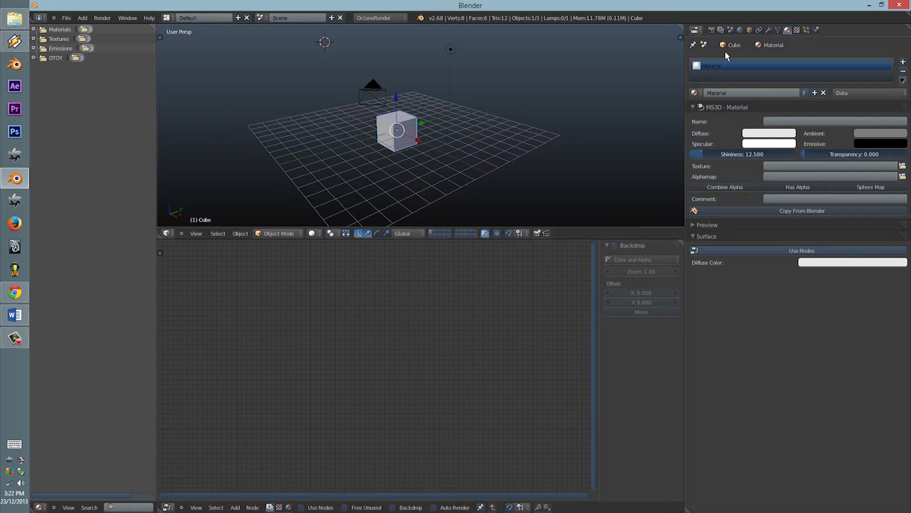
# Look over the cube's modifier and world settings and reorient the view
pyautogui.click(769, 30)
pyautogui.click(740, 30)
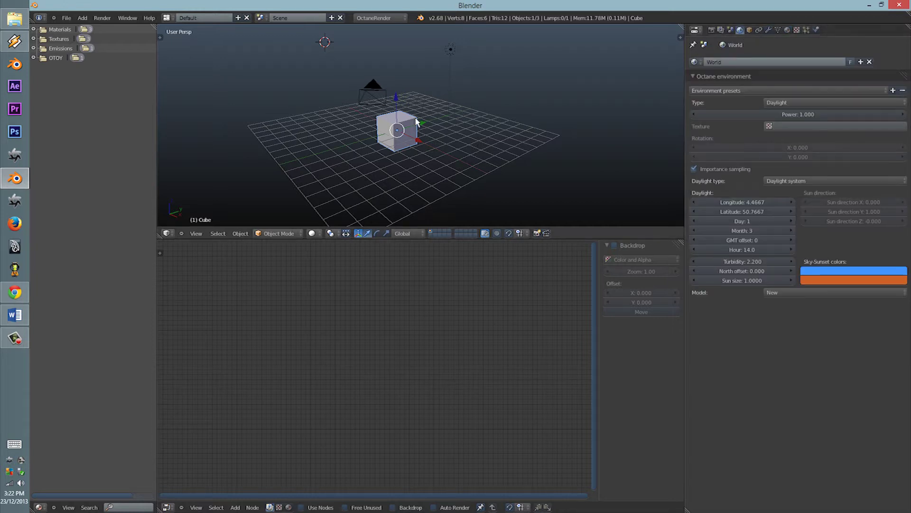
pyautogui.scroll(-3, 451, 83)
pyautogui.moveTo(452, 83); pyautogui.dragTo(361, 119, button='middle')
pyautogui.scroll(3, 483, 142)
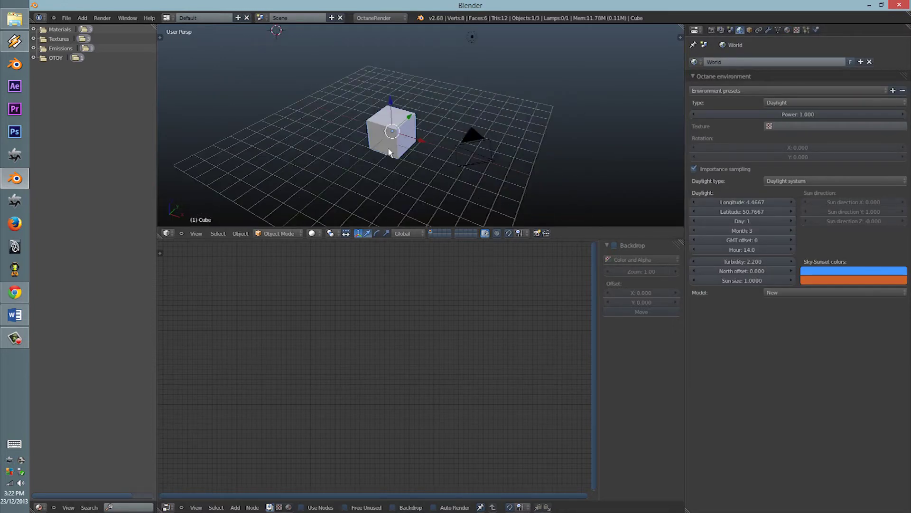
# Add a mesh plane and move it over the cube in top view
pyautogui.hotkey('shift', 'a')
pyautogui.moveTo(380, 118)
pyautogui.click(413, 118)
pyautogui.scroll(-3, 363, 92)
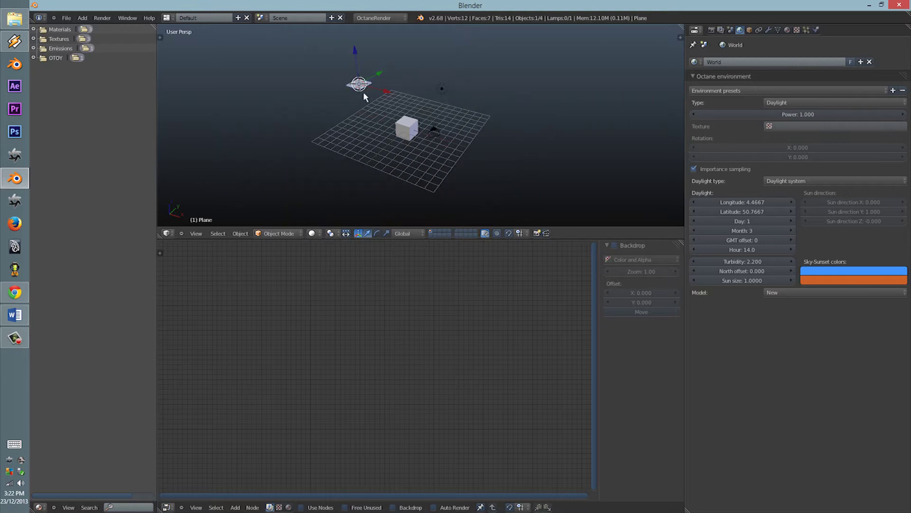
pyautogui.press('KP_7')
pyautogui.press('g')
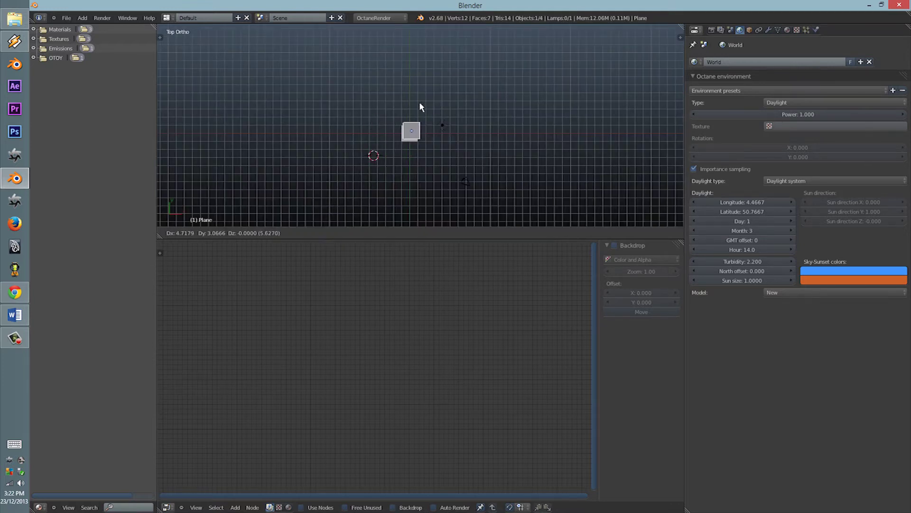
pyautogui.click(420, 102)
# Scale the plane about 7x and lower it beneath the cube as ground in front view
pyautogui.press('s')
pyautogui.click(469, 139)
pyautogui.press('s')
pyautogui.click(507, 129)
pyautogui.press('KP_1')
pyautogui.scroll(6, 507, 129)
pyautogui.press('g')
pyautogui.click(456, 194)
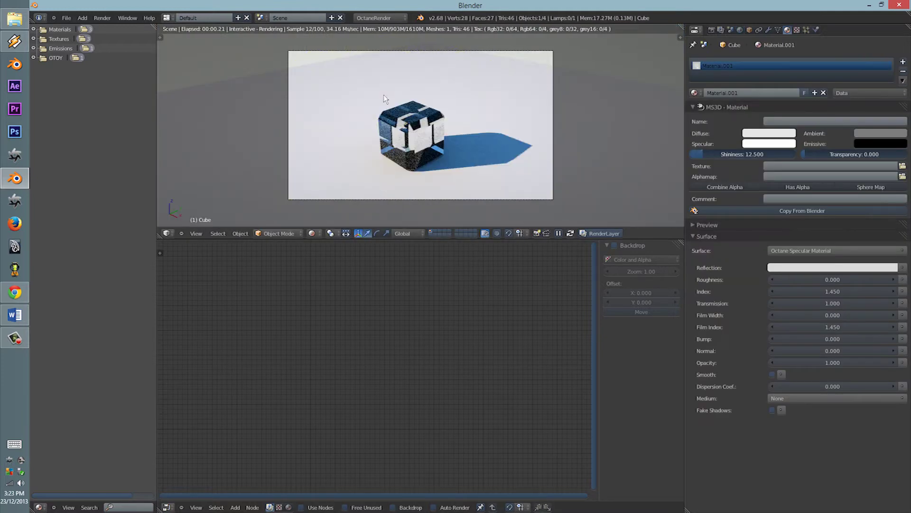
# Zoom out the render view and show the World's Octane environment, set to Daylight
pyautogui.scroll(-1, 595, 90)
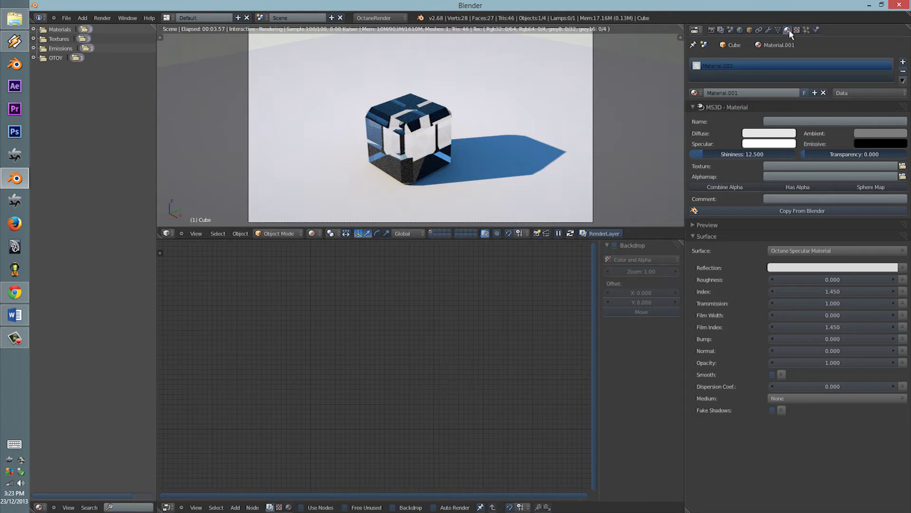
pyautogui.click(739, 30)
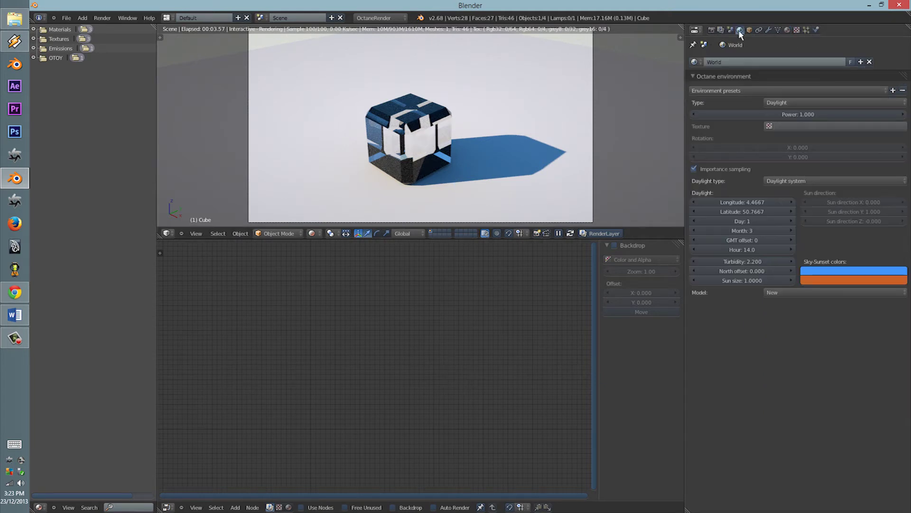
pyautogui.scroll(-2, 479, 164)
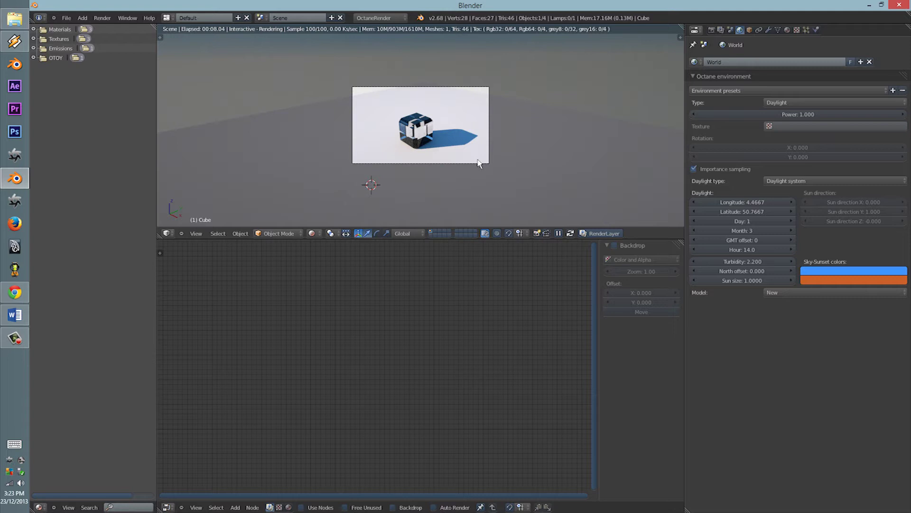
pyautogui.click(782, 90)
pyautogui.click(734, 109)
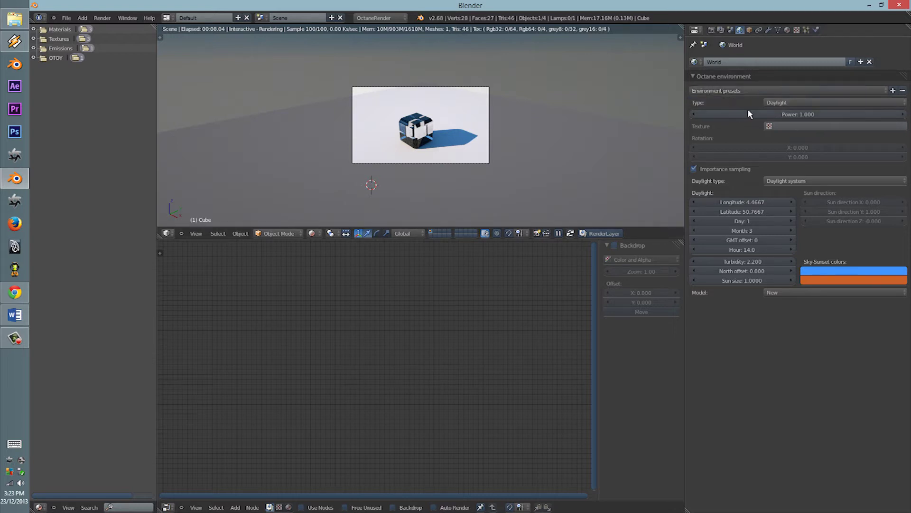
pyautogui.click(771, 103)
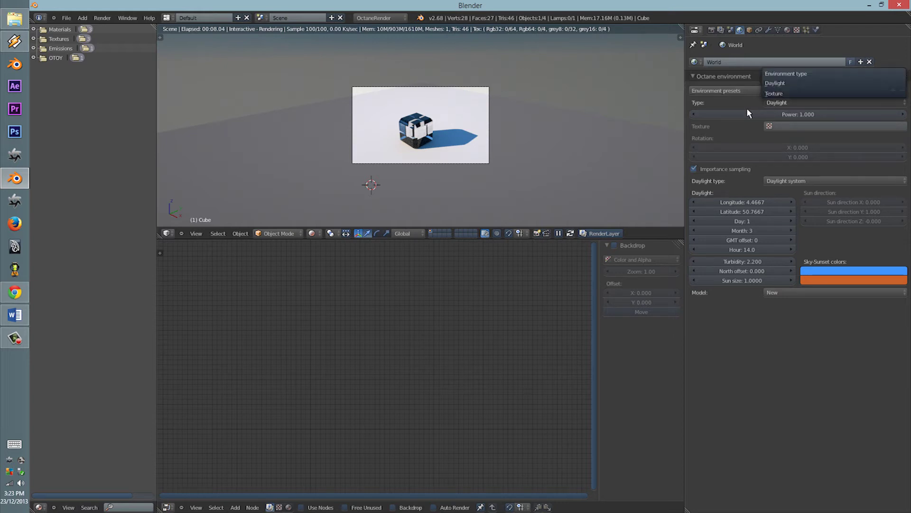
pyautogui.click(771, 104)
pyautogui.moveTo(813, 117)
pyautogui.mouseDown()
pyautogui.moveTo(802, 117)
pyautogui.moveTo(858, 115)
pyautogui.moveTo(801, 121)
pyautogui.mouseUp()
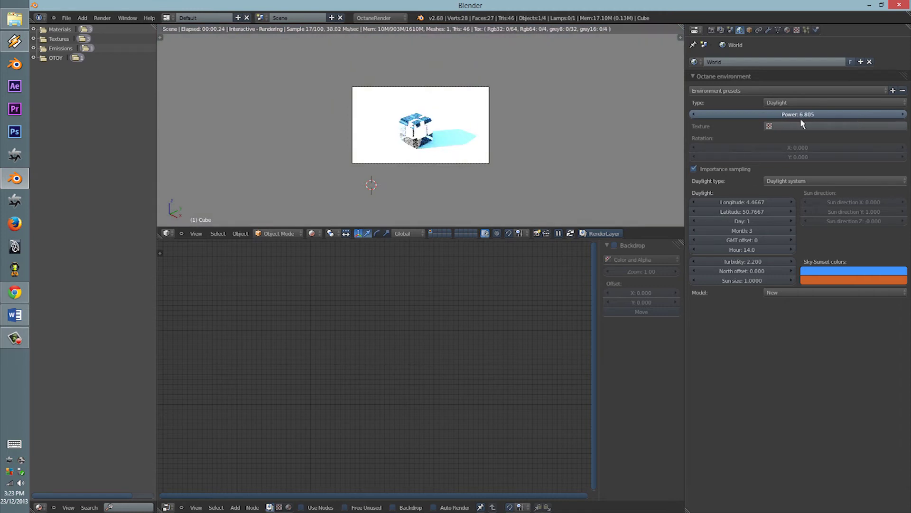
pyautogui.click(810, 113)
pyautogui.write('1')
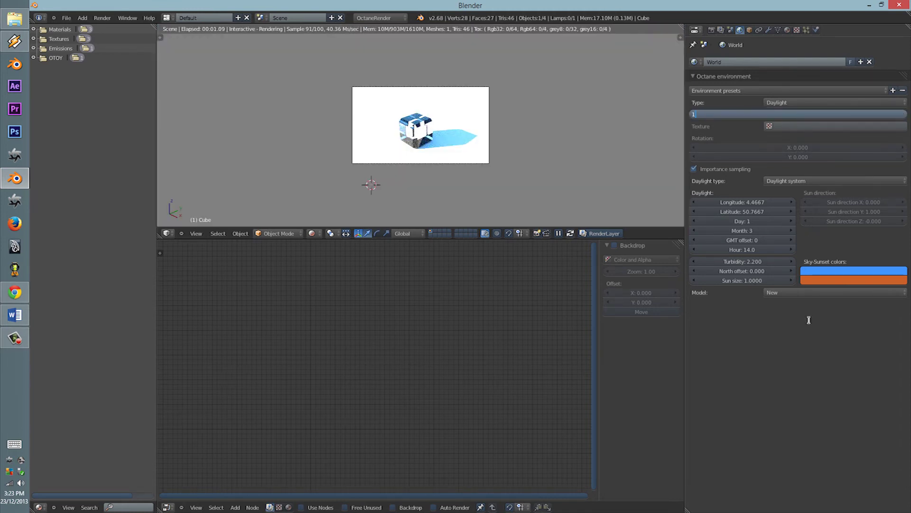
pyautogui.press('Return')
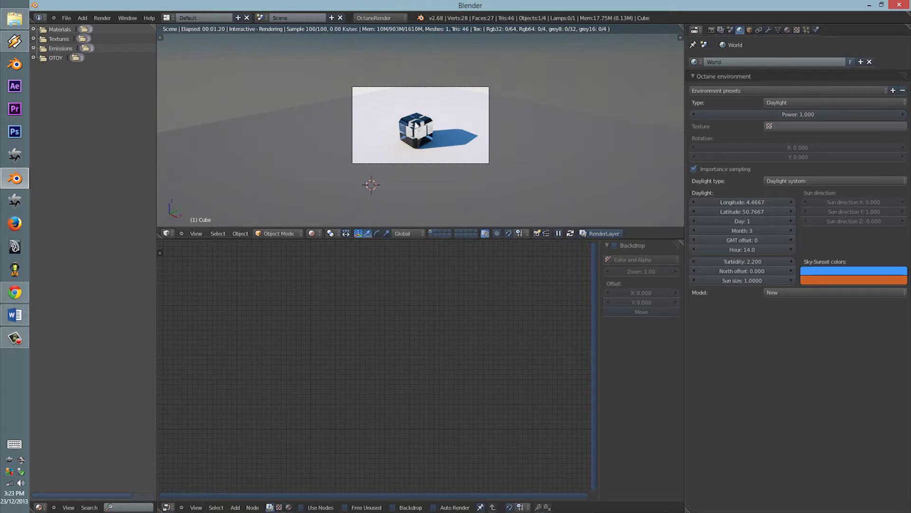
pyautogui.scroll(5, 416, 125)
pyautogui.scroll(3, 418, 119)
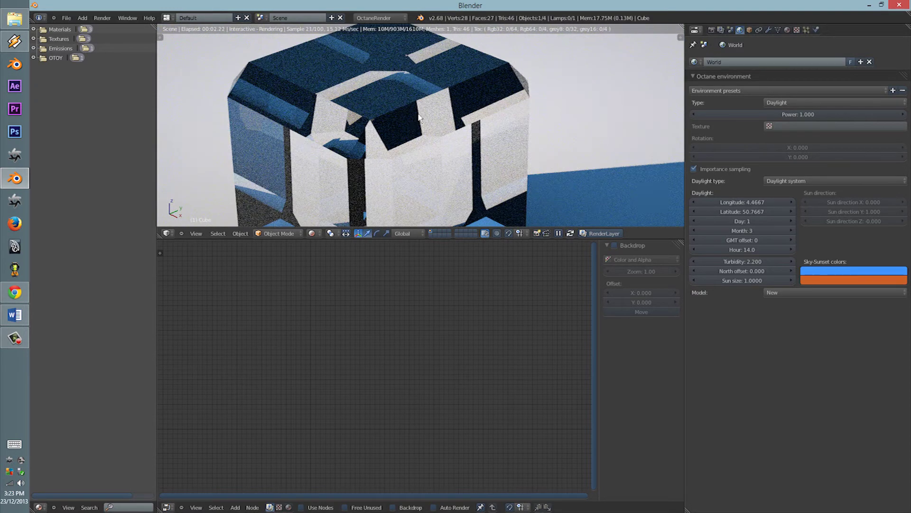
# Set daylight longitude -26.6517 and latitude 55.3061, swinging the cube's shadow
pyautogui.scroll(-8, 418, 118)
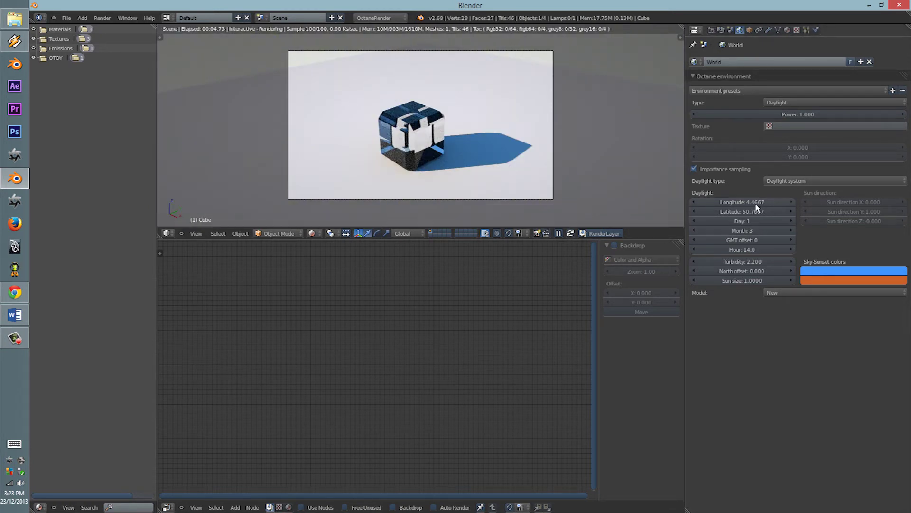
pyautogui.moveTo(777, 201); pyautogui.dragTo(769, 229)
# Enter daylight Month 12, Day 23 and Hour 15.2, checking today's date on the calendar
pyautogui.click(767, 229)
pyautogui.write('4')
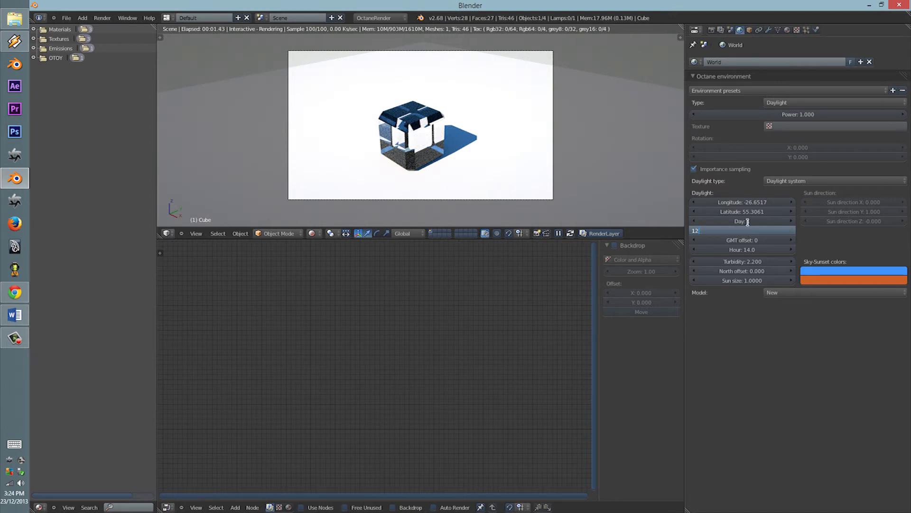
pyautogui.write('2')
pyautogui.press('Return')
pyautogui.click(15, 496)
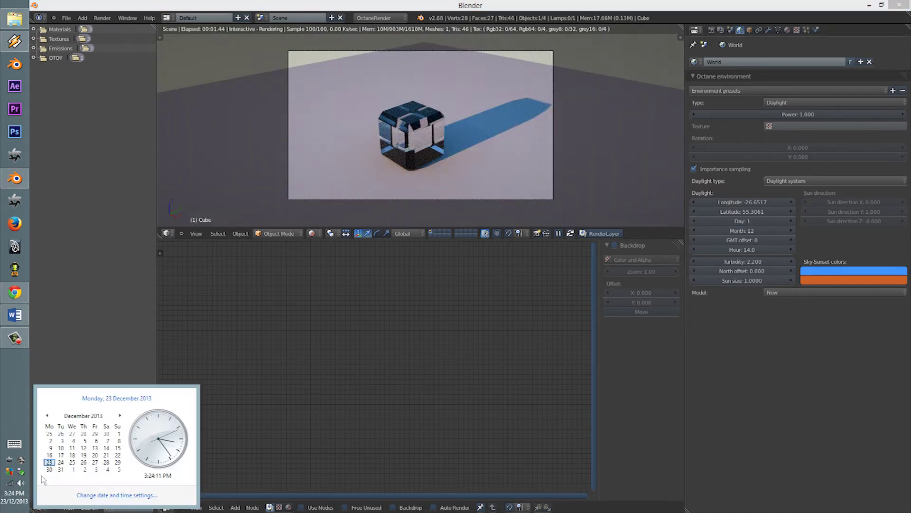
pyautogui.click(479, 366)
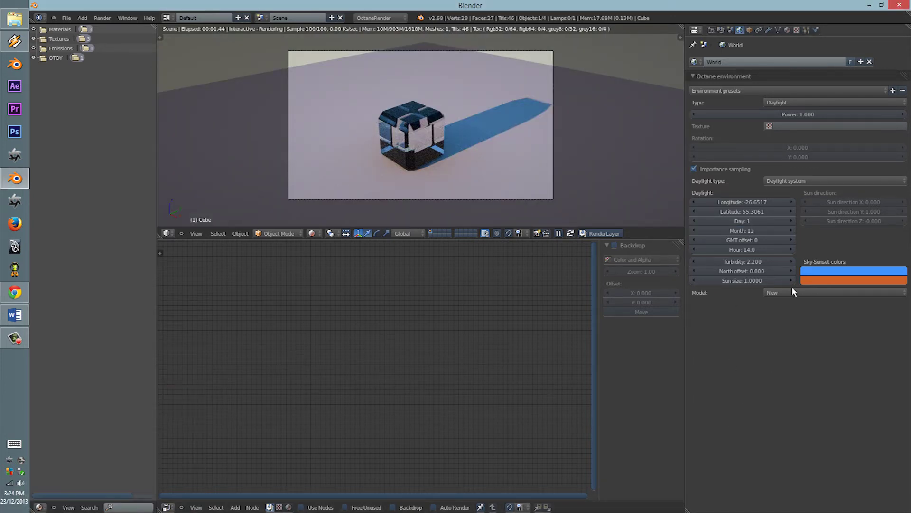
pyautogui.click(749, 220)
pyautogui.write('23')
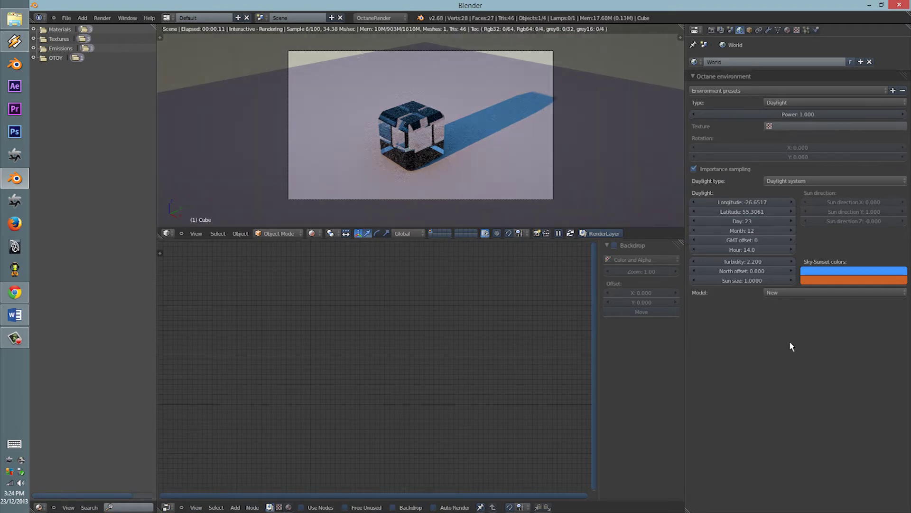
pyautogui.press('Return')
pyautogui.click(747, 249)
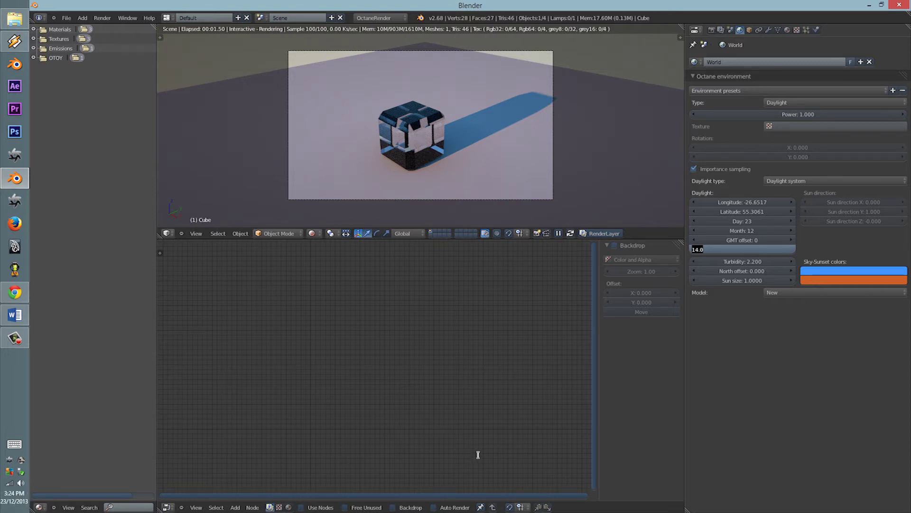
pyautogui.write('1')
pyautogui.press('Return')
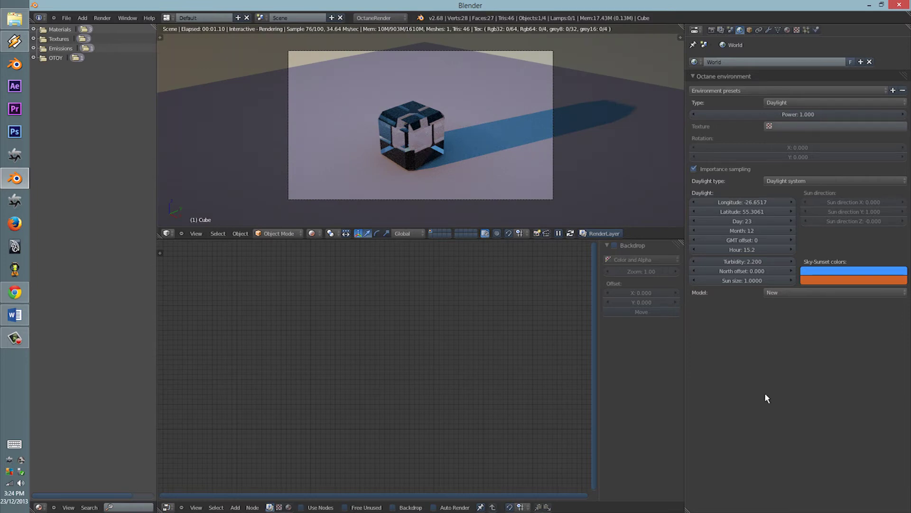
# Tune turbidity to 2.104, GMT offset 1, north offset -0.108 and sun size to 6.2251
pyautogui.moveTo(765, 265); pyautogui.dragTo(485, 254)
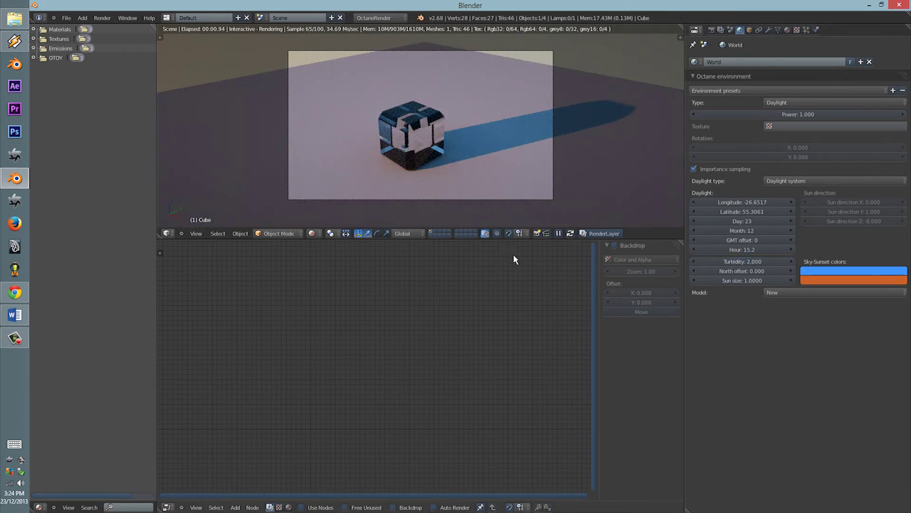
pyautogui.moveTo(768, 238)
pyautogui.mouseDown()
pyautogui.moveTo(745, 243)
pyautogui.moveTo(756, 241)
pyautogui.mouseUp()
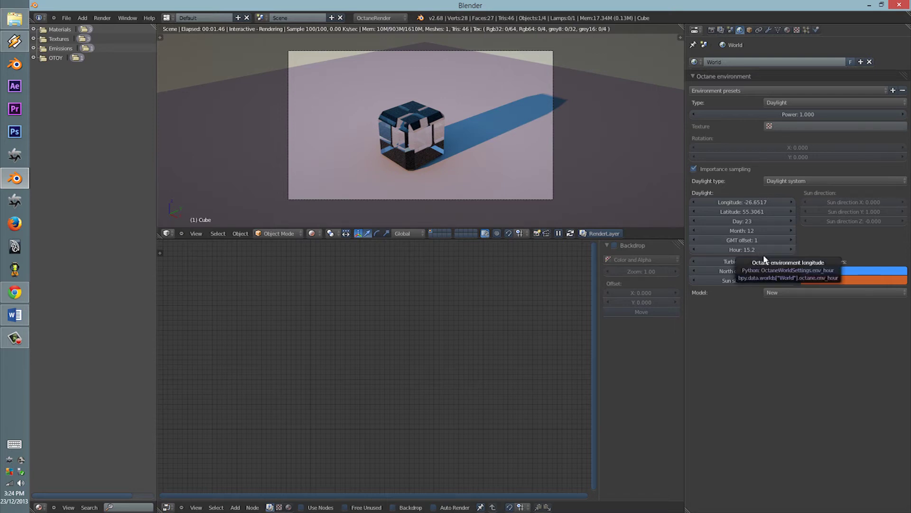
pyautogui.moveTo(766, 261); pyautogui.dragTo(582, 255)
pyautogui.moveTo(721, 273); pyautogui.dragTo(795, 280)
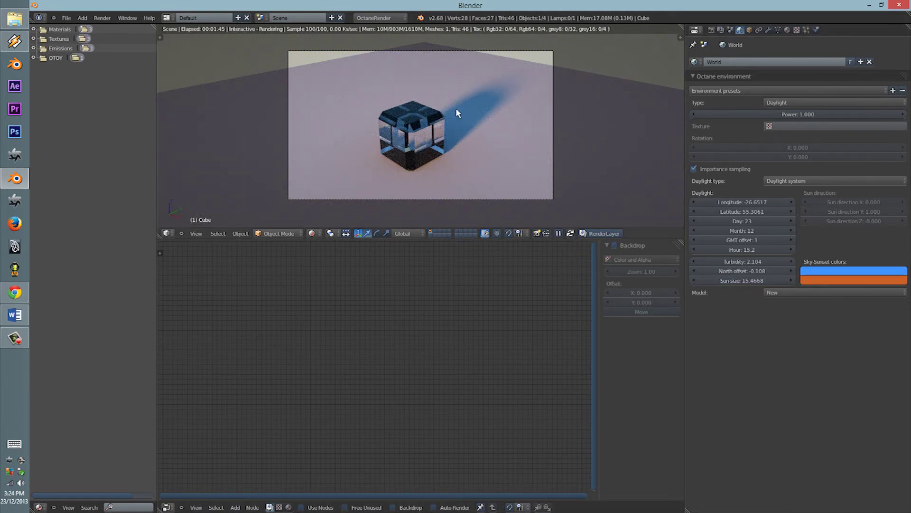
pyautogui.moveTo(746, 280); pyautogui.dragTo(768, 284)
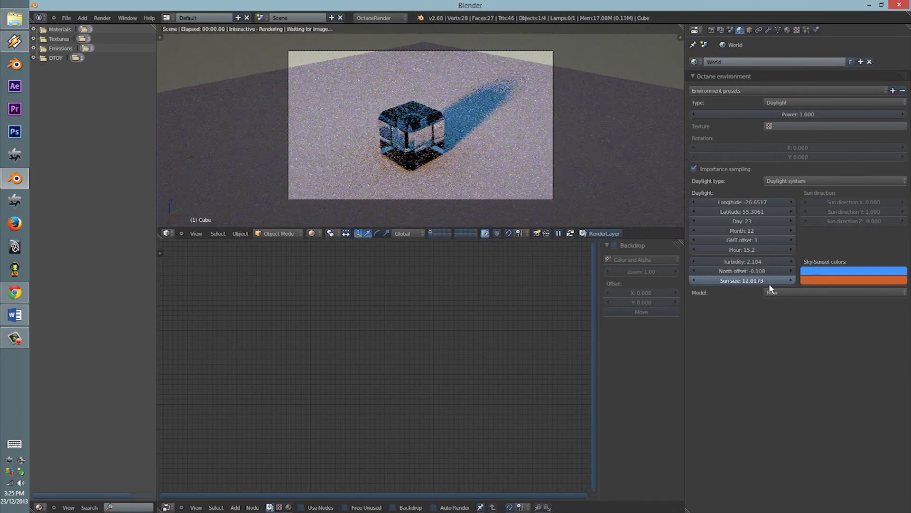
pyautogui.moveTo(653, 275); pyautogui.dragTo(555, 249)
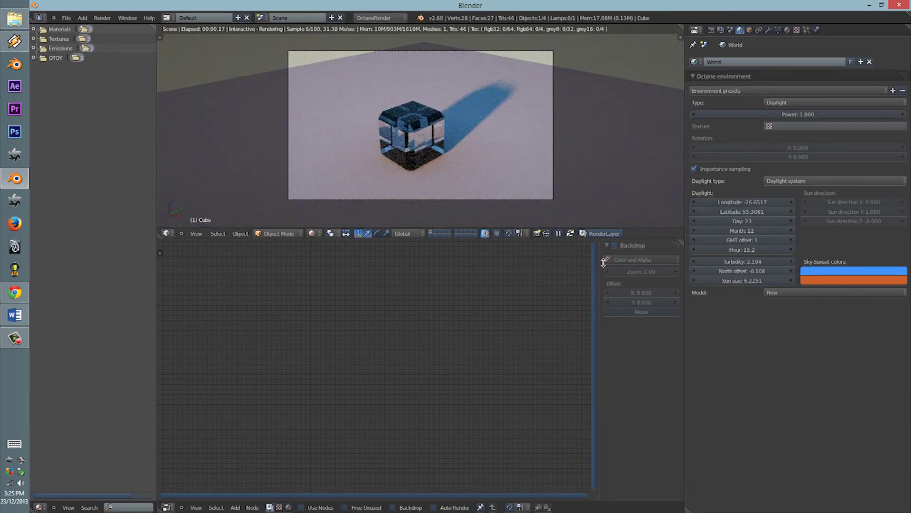
# Compare the Old and New daylight models, leaving Model on New
pyautogui.click(783, 292)
pyautogui.click(783, 272)
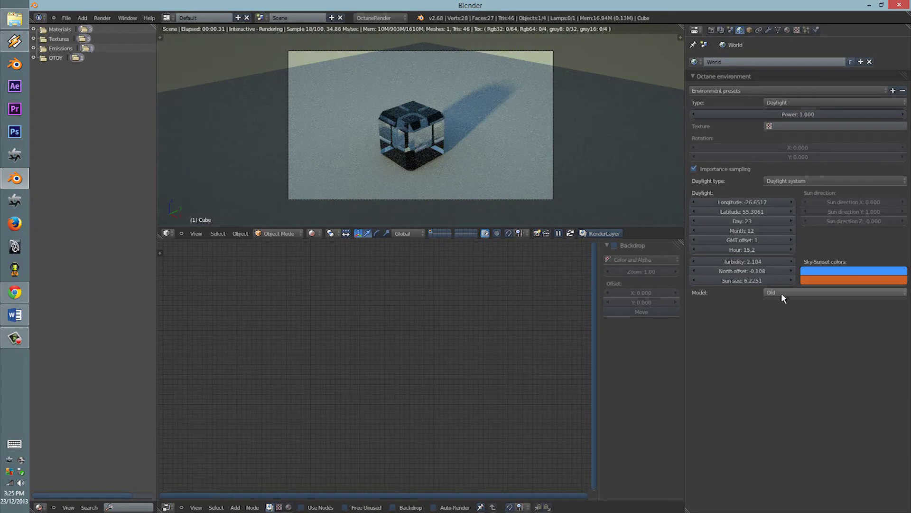
pyautogui.click(779, 292)
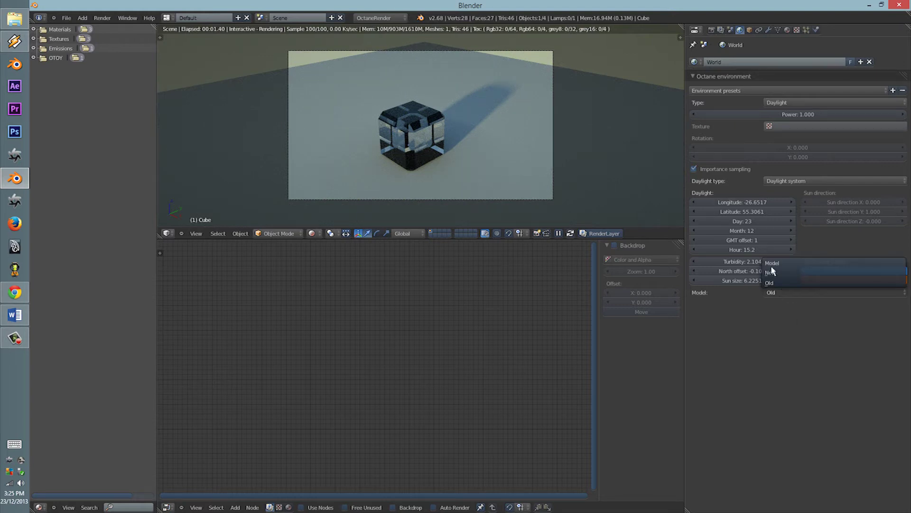
pyautogui.click(773, 272)
pyautogui.click(777, 293)
pyautogui.click(779, 284)
pyautogui.click(779, 291)
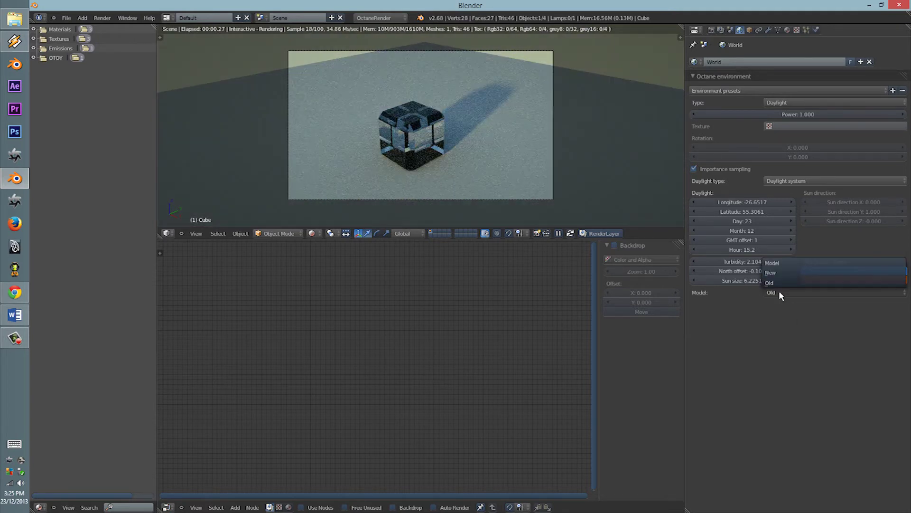
pyautogui.click(783, 273)
# Set the sky colour to cyan and the sunset colour to red
pyautogui.click(843, 270)
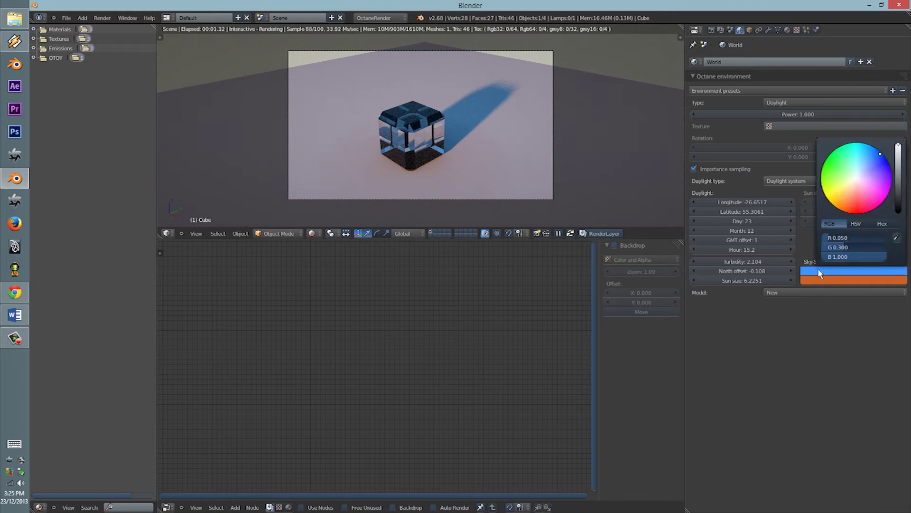
pyautogui.click(842, 272)
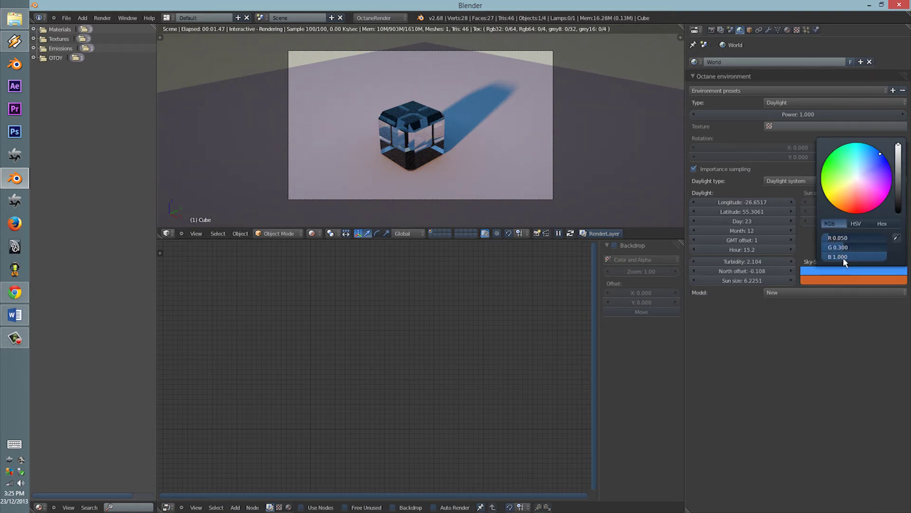
pyautogui.click(841, 160)
pyautogui.moveTo(807, 147); pyautogui.dragTo(822, 91)
pyautogui.click(852, 281)
pyautogui.moveTo(845, 199); pyautogui.dragTo(856, 328)
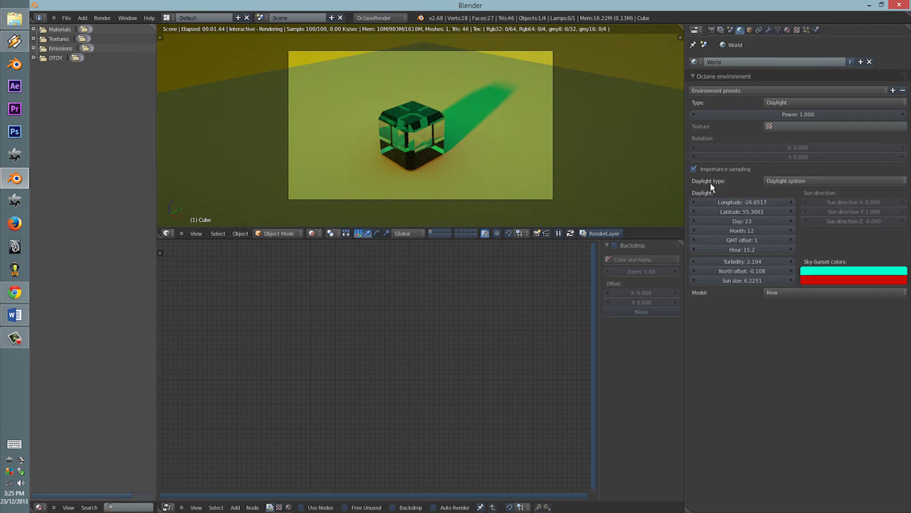
# Switch daylight to Direction mode with sun direction 0.984, 0.288, -0.556 and inspect the leftward shadow
pyautogui.click(809, 183)
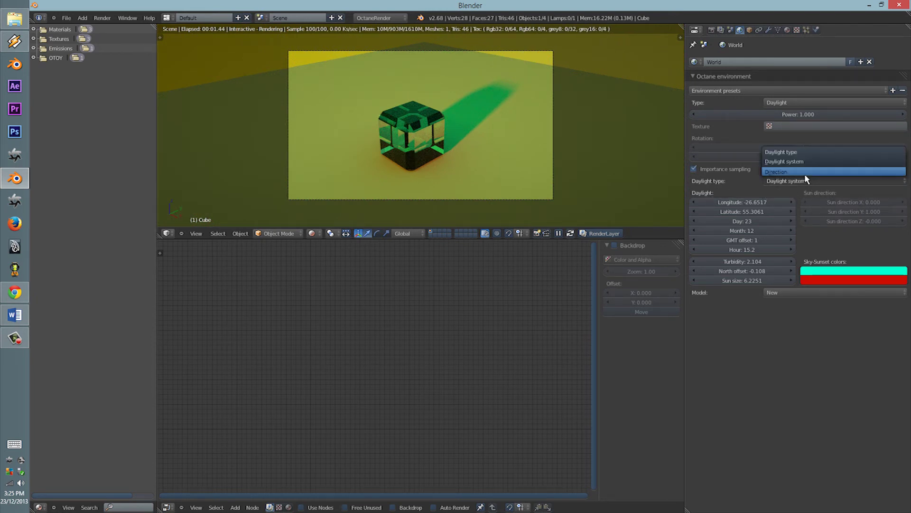
pyautogui.click(802, 172)
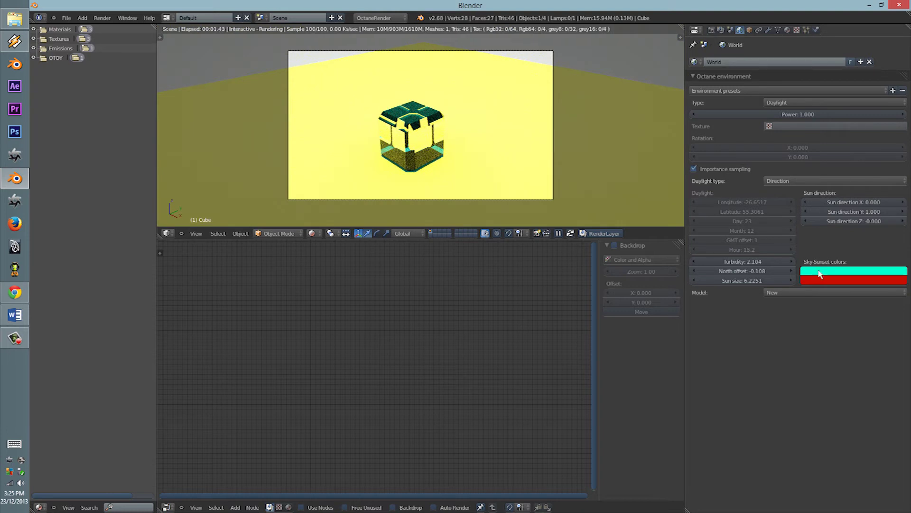
pyautogui.moveTo(843, 201); pyautogui.dragTo(710, 260)
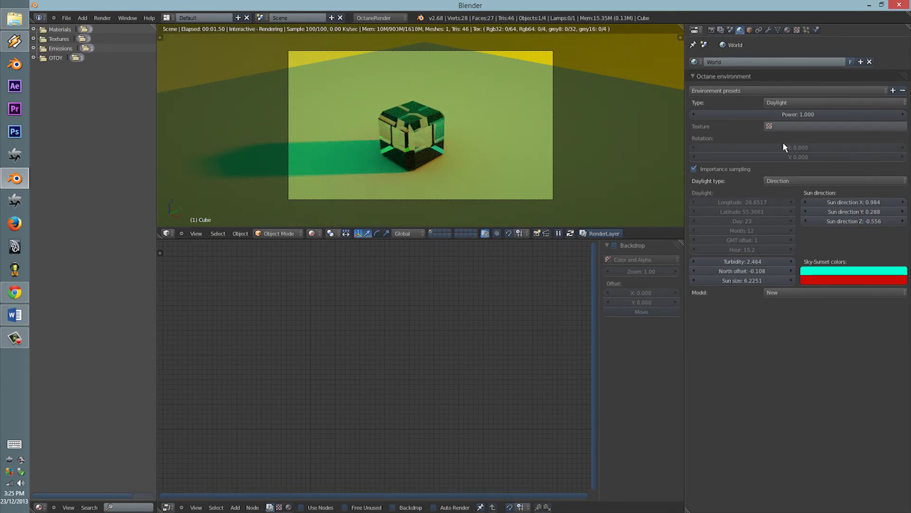
pyautogui.scroll(7, 475, 166)
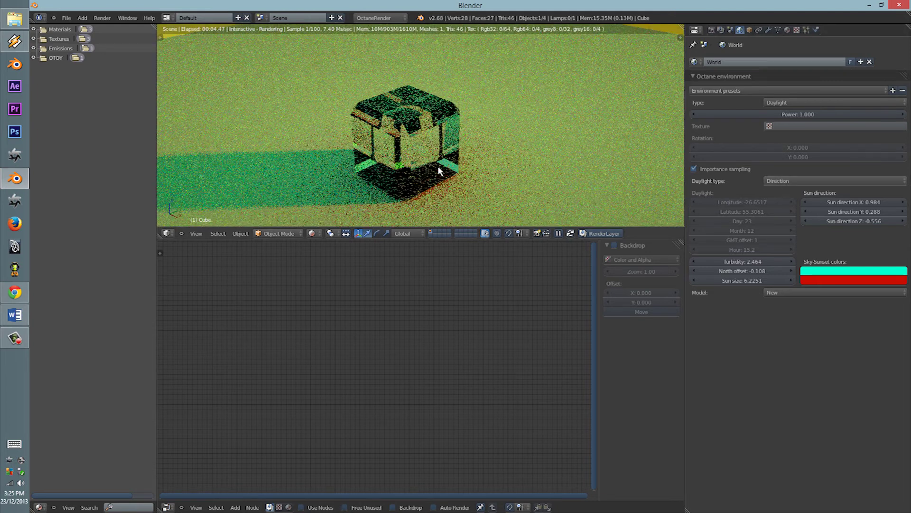
pyautogui.keyDown('shift'); pyautogui.moveTo(417, 99); pyautogui.dragTo(400, 93, button='middle'); pyautogui.keyUp('shift')
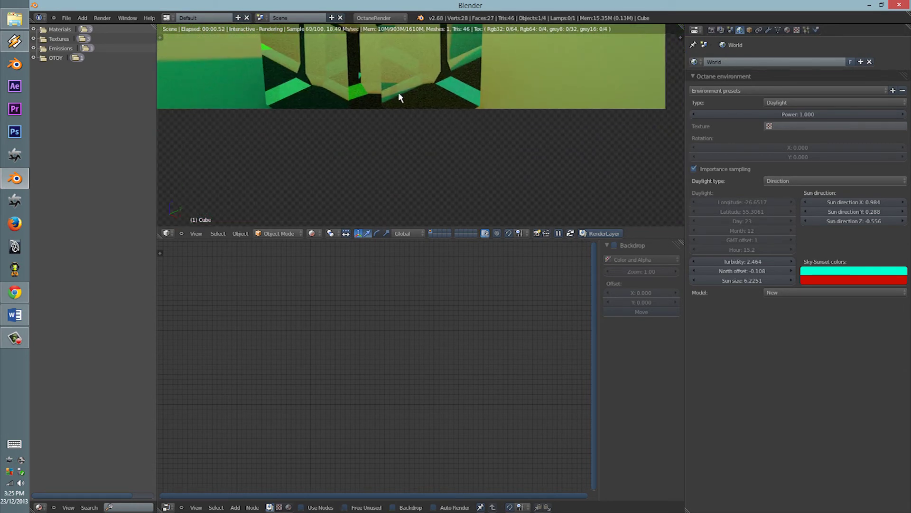
pyautogui.scroll(-7, 399, 98)
pyautogui.scroll(1, 399, 97)
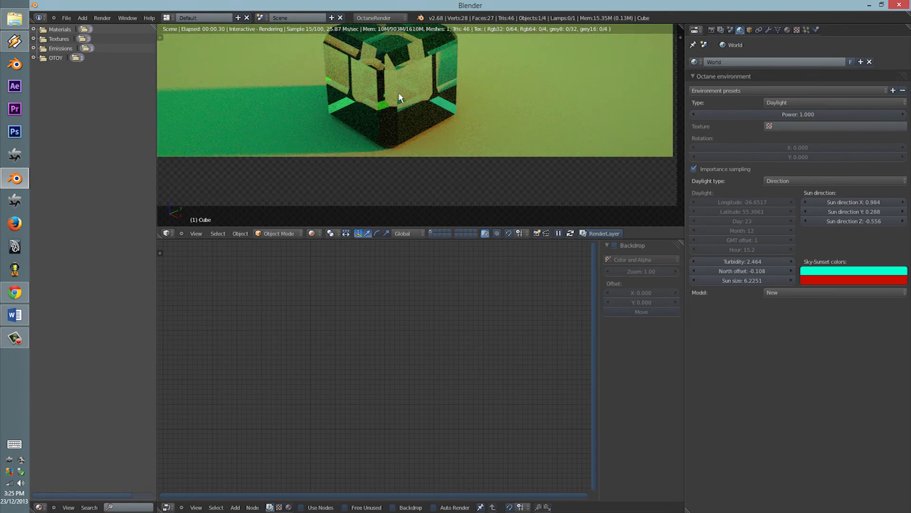
pyautogui.scroll(-3, 399, 97)
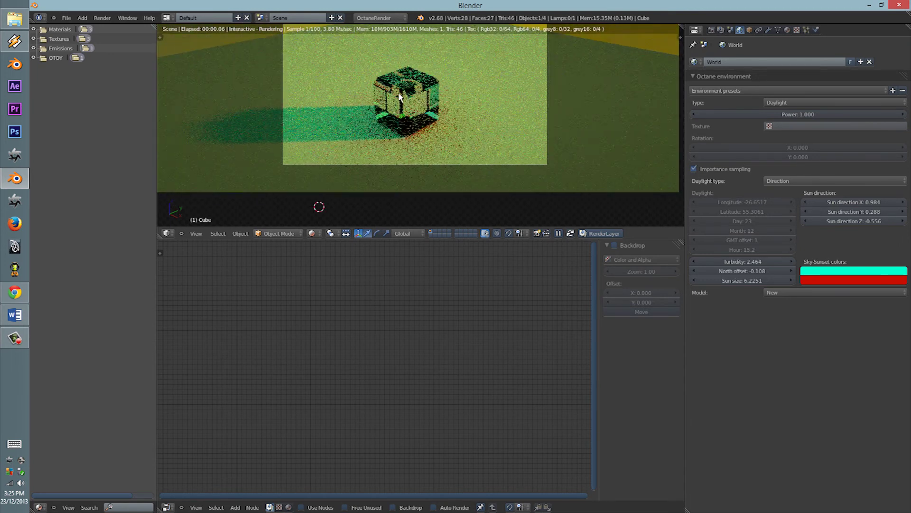
# Set the environment type to Texture, adjust its power, and assign the Tex texture
pyautogui.click(779, 102)
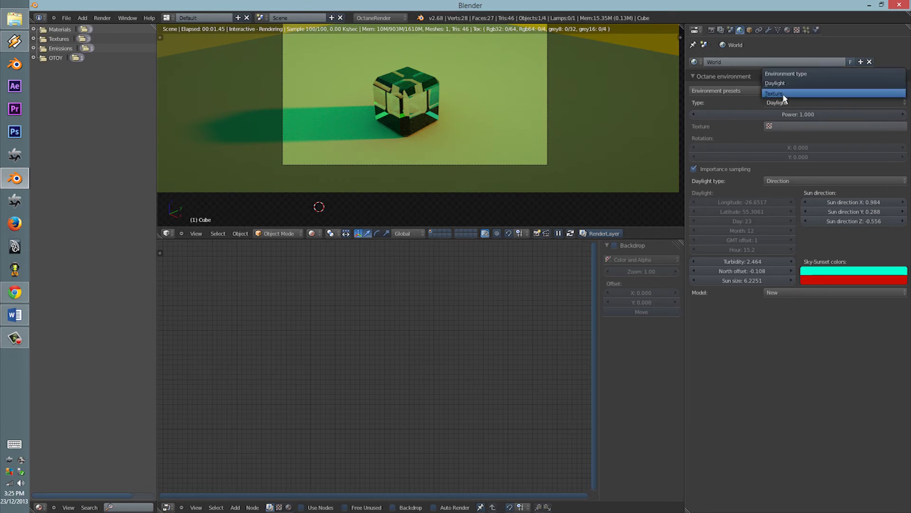
pyautogui.click(778, 93)
pyautogui.moveTo(752, 113)
pyautogui.mouseDown()
pyautogui.moveTo(807, 114)
pyautogui.moveTo(754, 114)
pyautogui.mouseUp()
pyautogui.scroll(2, 635, 121)
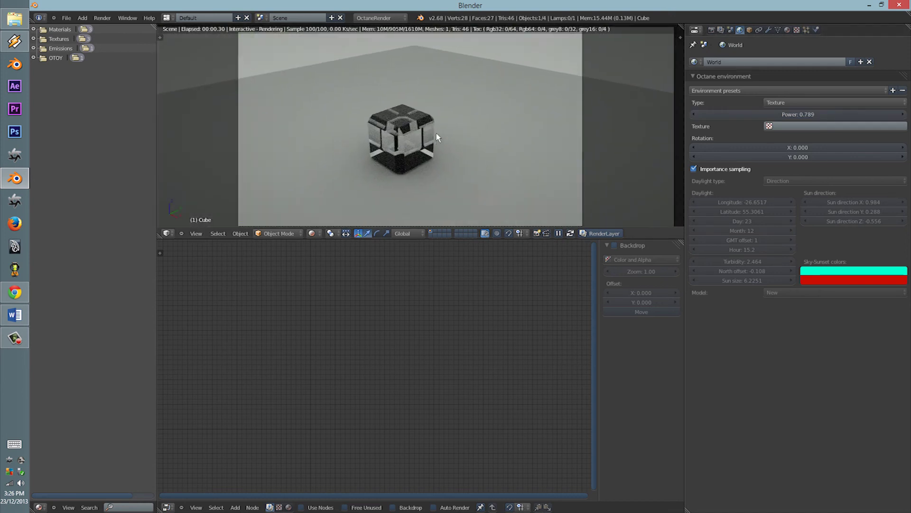
pyautogui.click(797, 126)
pyautogui.click(794, 141)
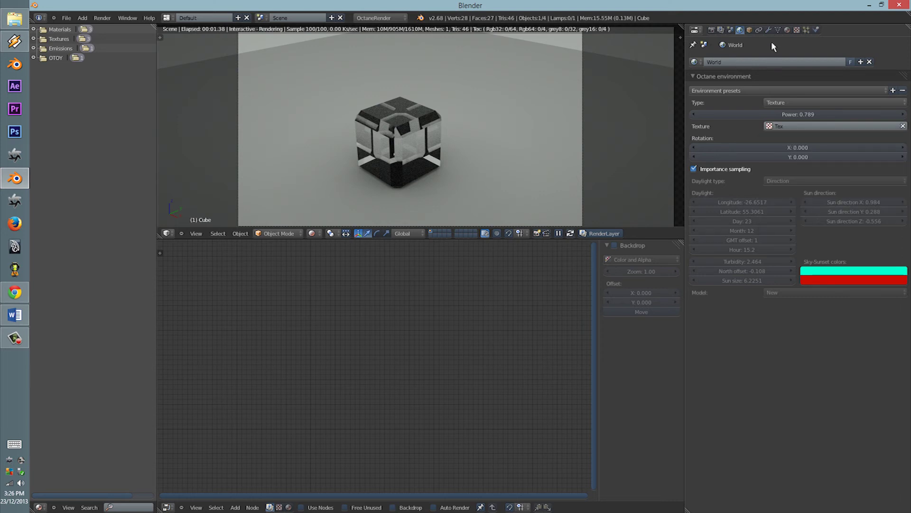
# Confirm the Tex texture's type is Clouds in the texture settings
pyautogui.click(797, 30)
pyautogui.click(791, 81)
pyautogui.click(775, 91)
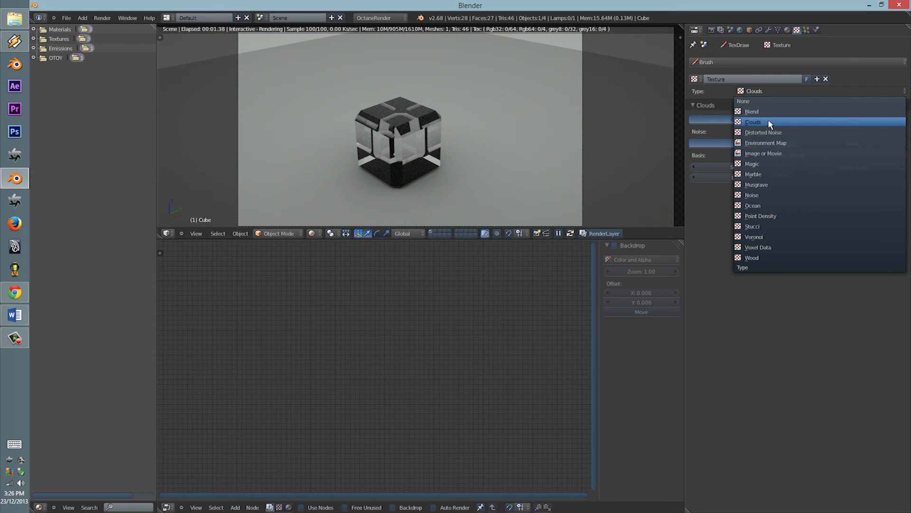
pyautogui.click(768, 118)
pyautogui.click(771, 93)
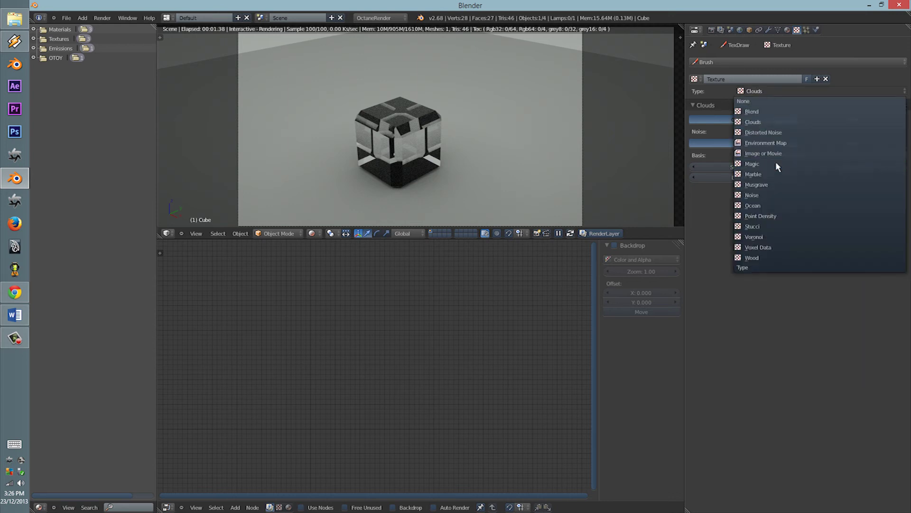
pyautogui.click(774, 102)
# Browse the material and object settings, then return to the World environment
pyautogui.click(787, 29)
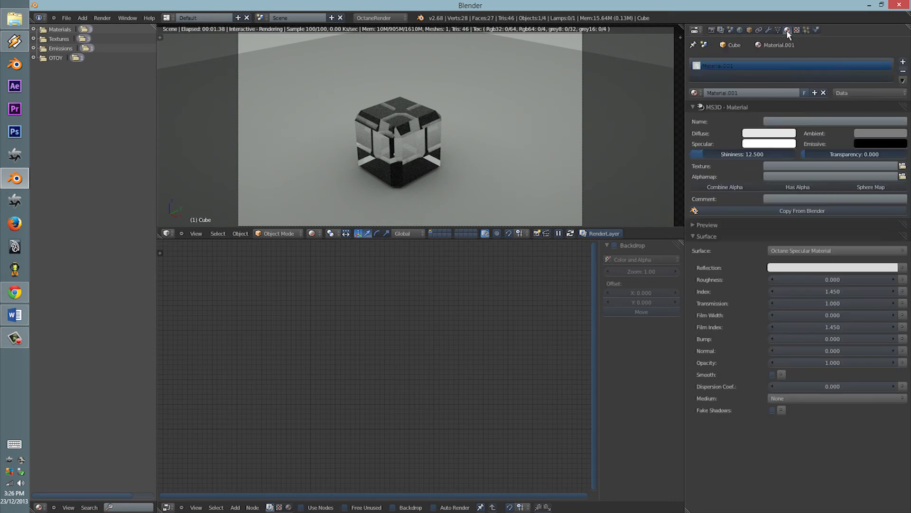
pyautogui.click(748, 29)
pyautogui.click(739, 29)
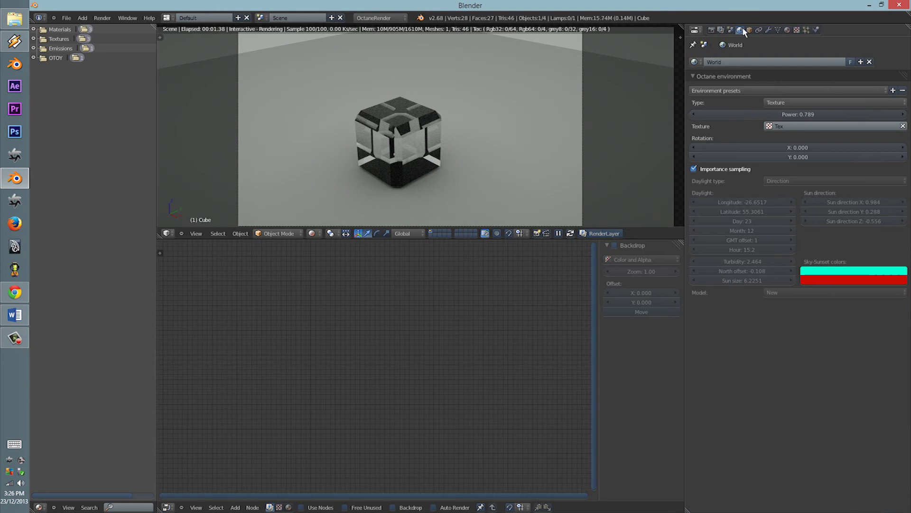
pyautogui.click(777, 30)
pyautogui.click(787, 30)
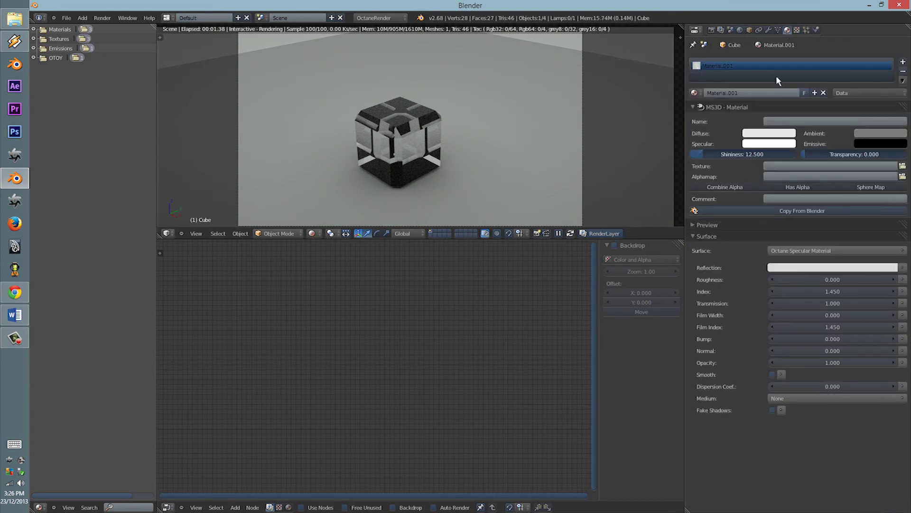
pyautogui.click(740, 30)
# Try environment power 13.781 and 126.073, resetting it to 1.000 after each test
pyautogui.moveTo(783, 113); pyautogui.dragTo(696, 119)
pyautogui.click(783, 115)
pyautogui.write('1')
pyautogui.press('Return')
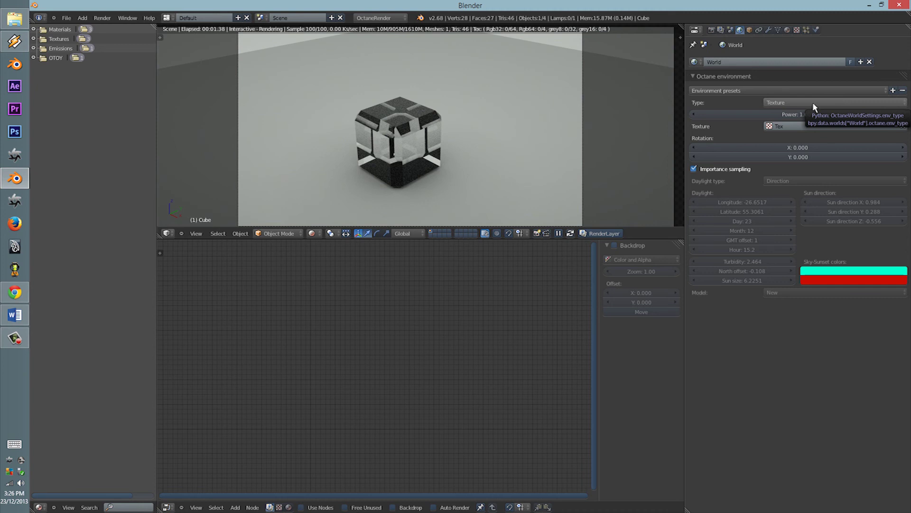
pyautogui.moveTo(834, 114); pyautogui.dragTo(632, 122)
pyautogui.click(798, 115)
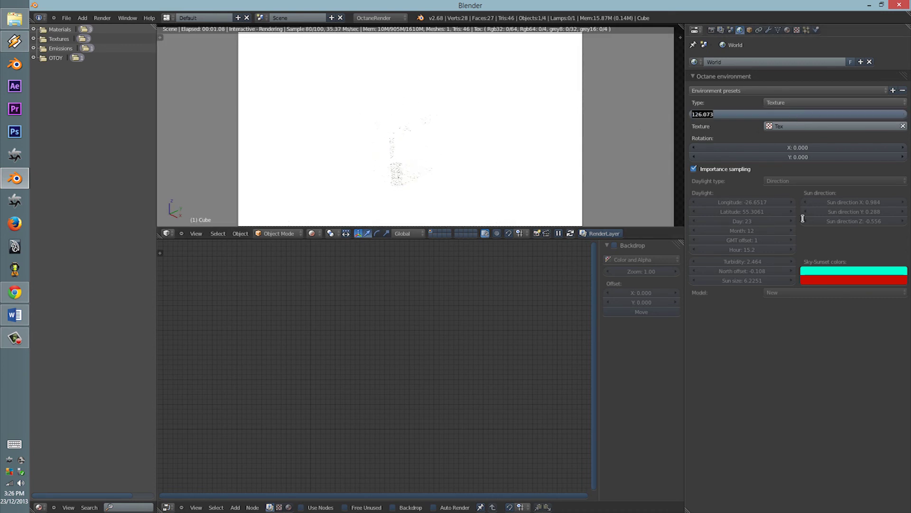
pyautogui.write('1')
pyautogui.press('Return')
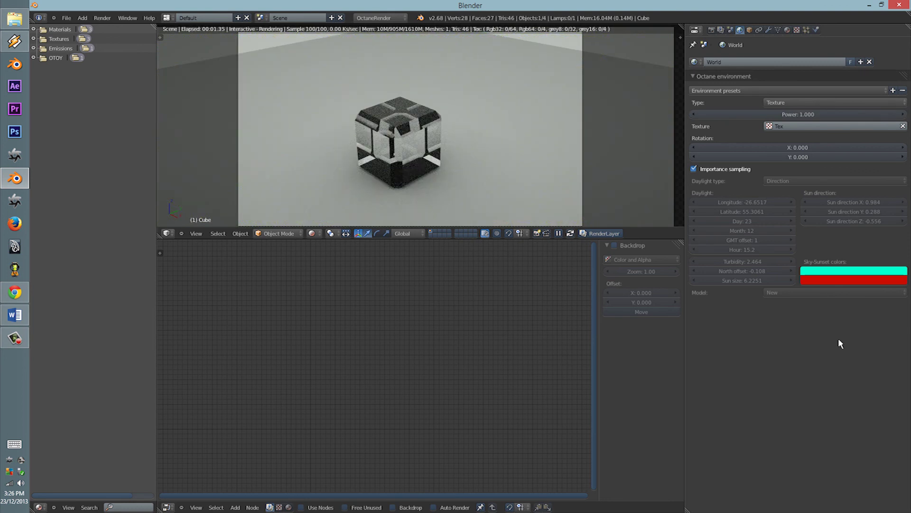